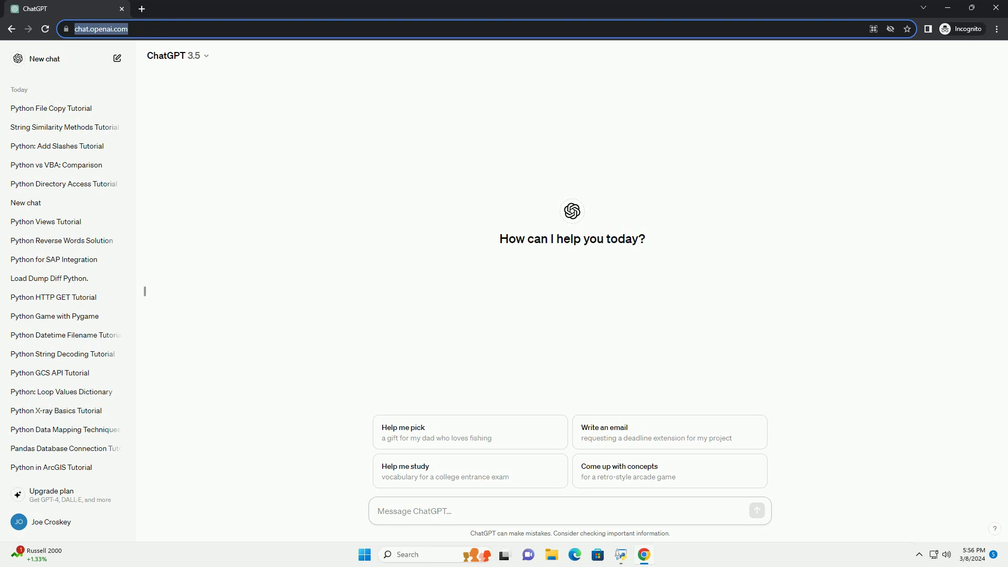
{"action": "type", "text": "write an informative tutorial about python code for algo trading with code example"}
- Send the prompt requesting a Python algo trading tutorial with SMA strategy code examples
{"action": "key", "text": "Return"}
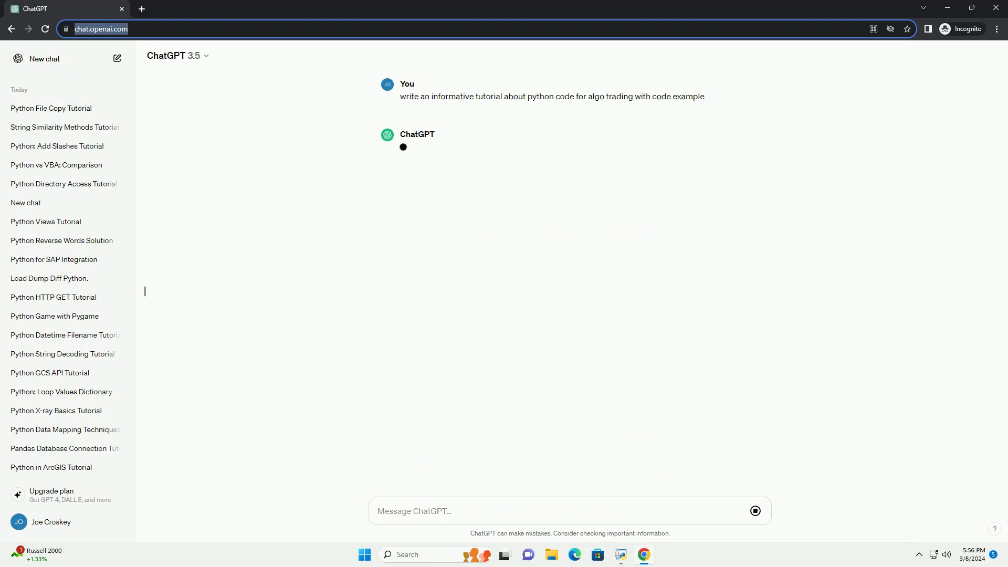